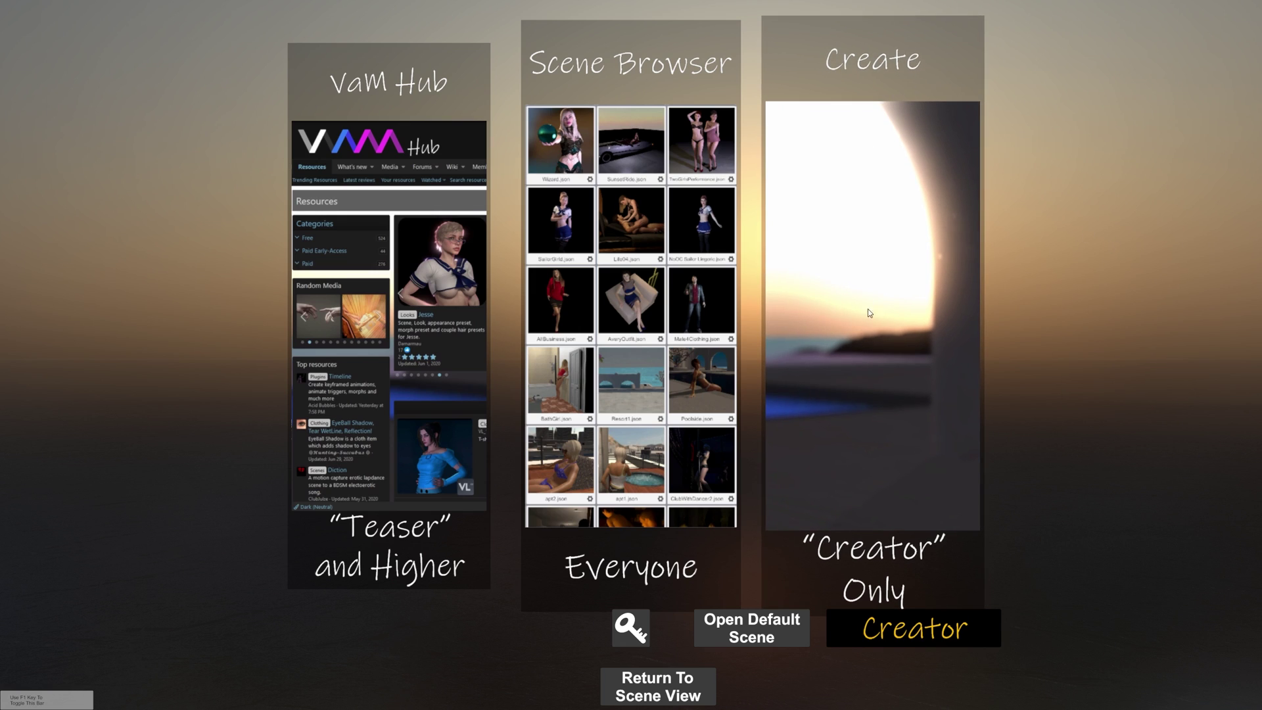
- Start a new scene from the '3 Point Light Female Model' template
left_click(879, 245)
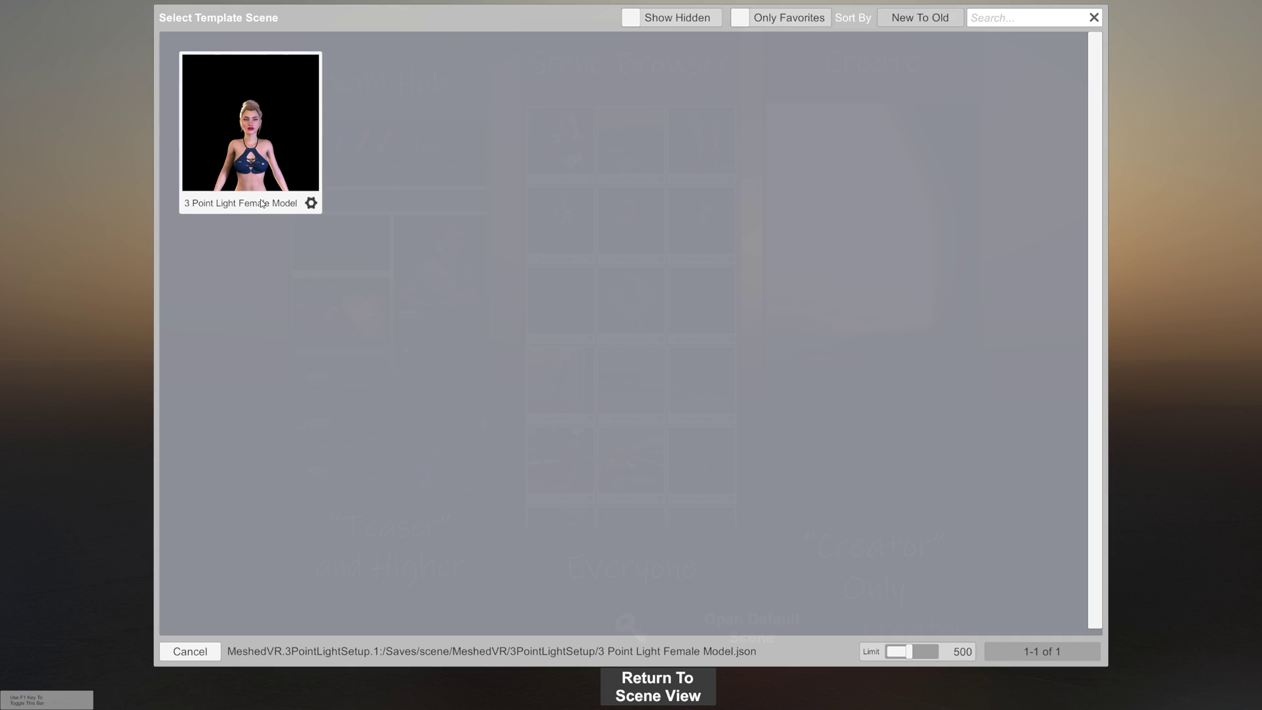
left_click(249, 146)
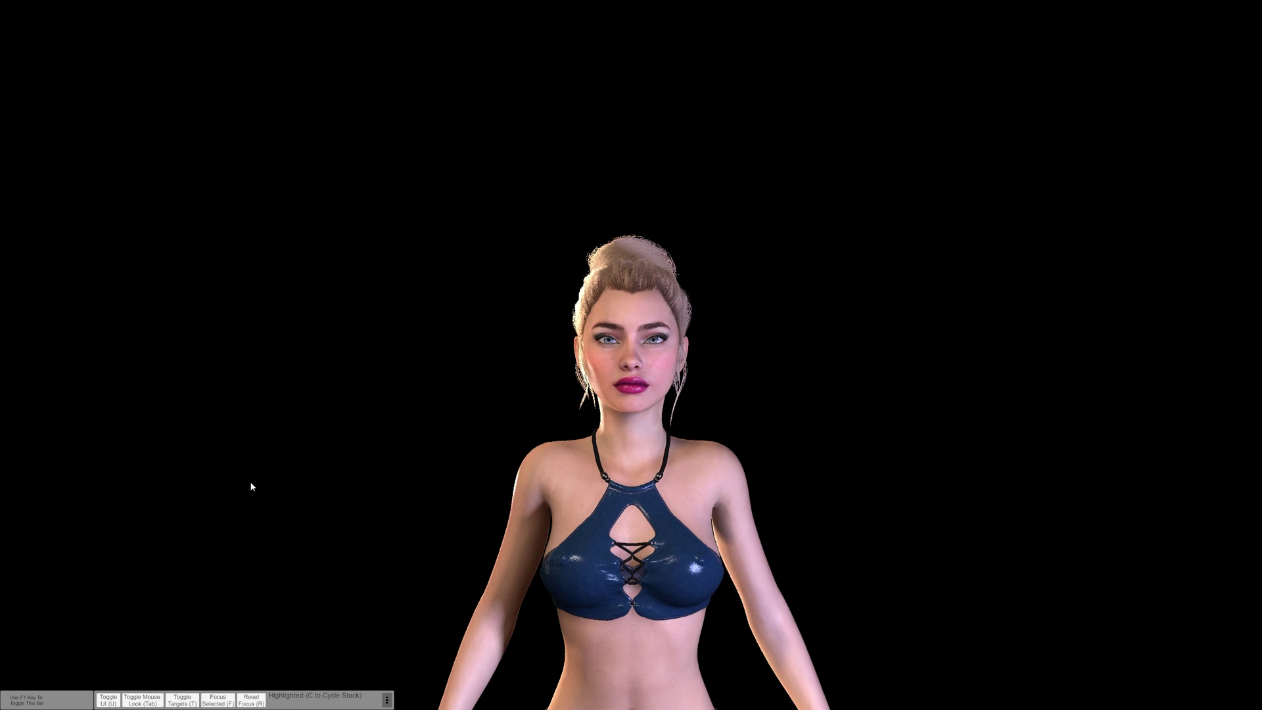
- Show the UI, select the Person atom, and return from its shoulder control to the root Person panel
left_click(105, 705)
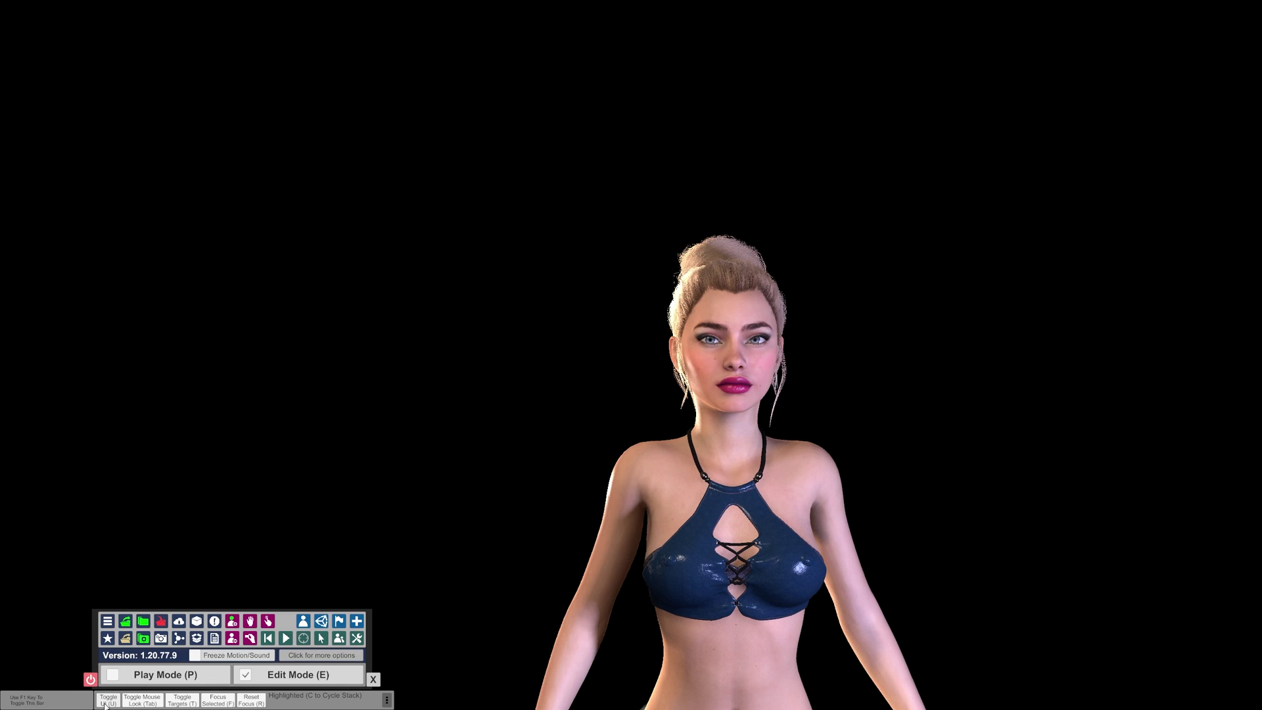
left_click(340, 640)
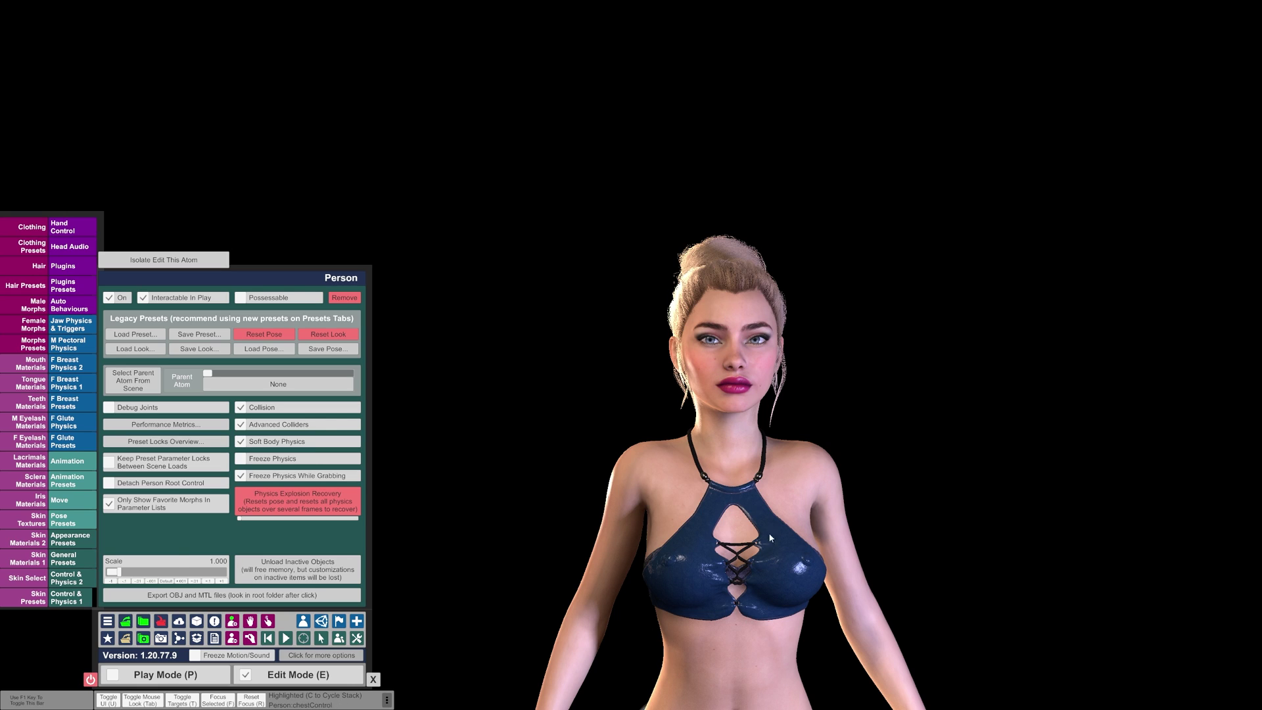
left_click(710, 456)
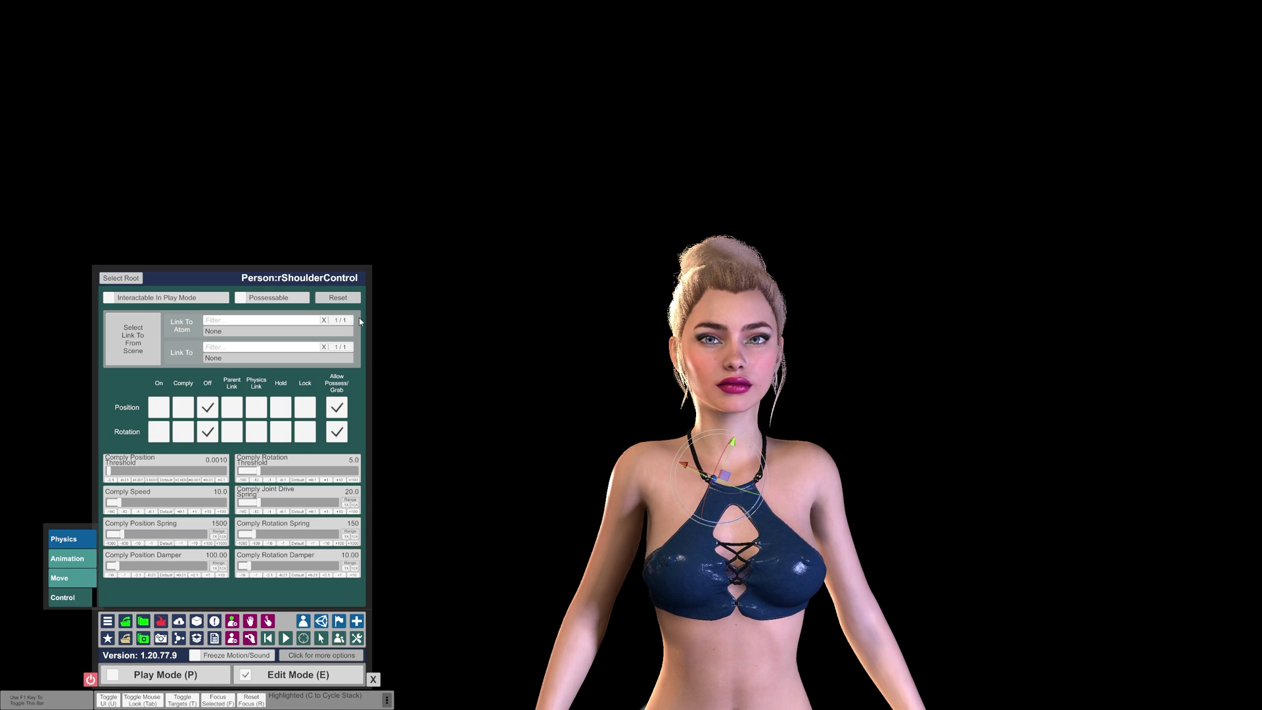
left_click(121, 280)
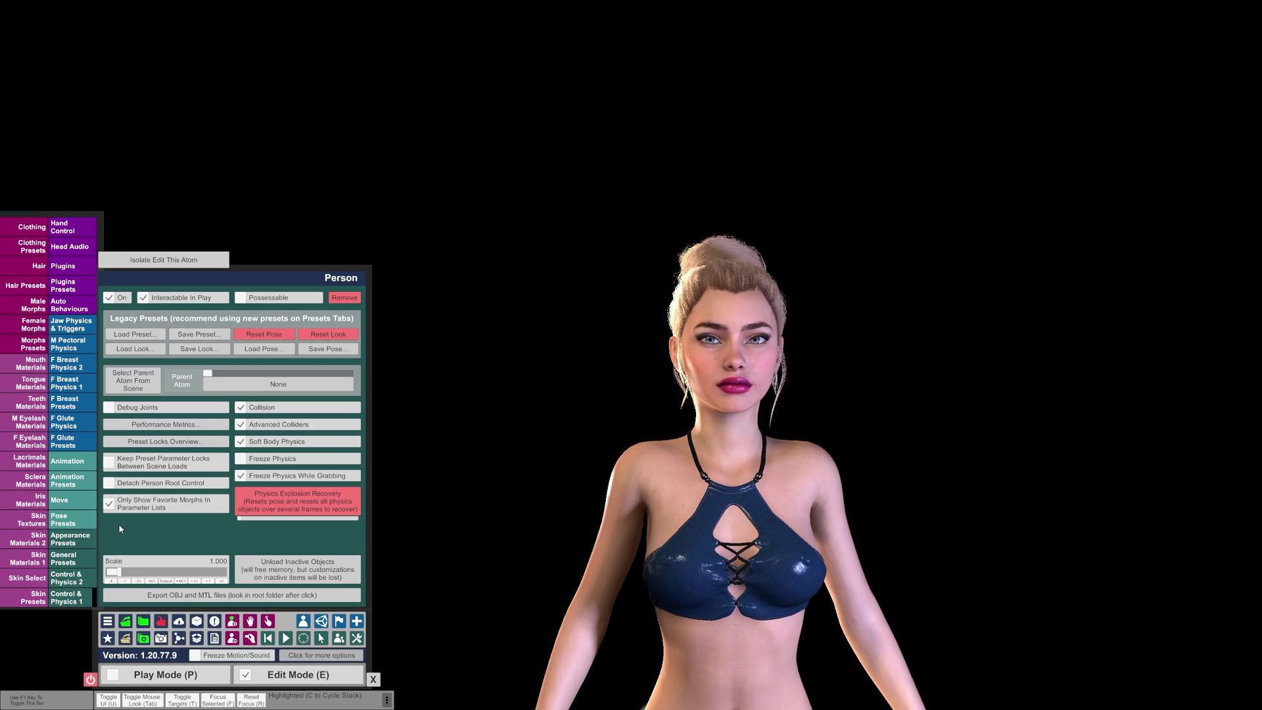
- Load the Mandy appearance preset from the Captain Varghoss.Mandy.2 package
left_click(63, 543)
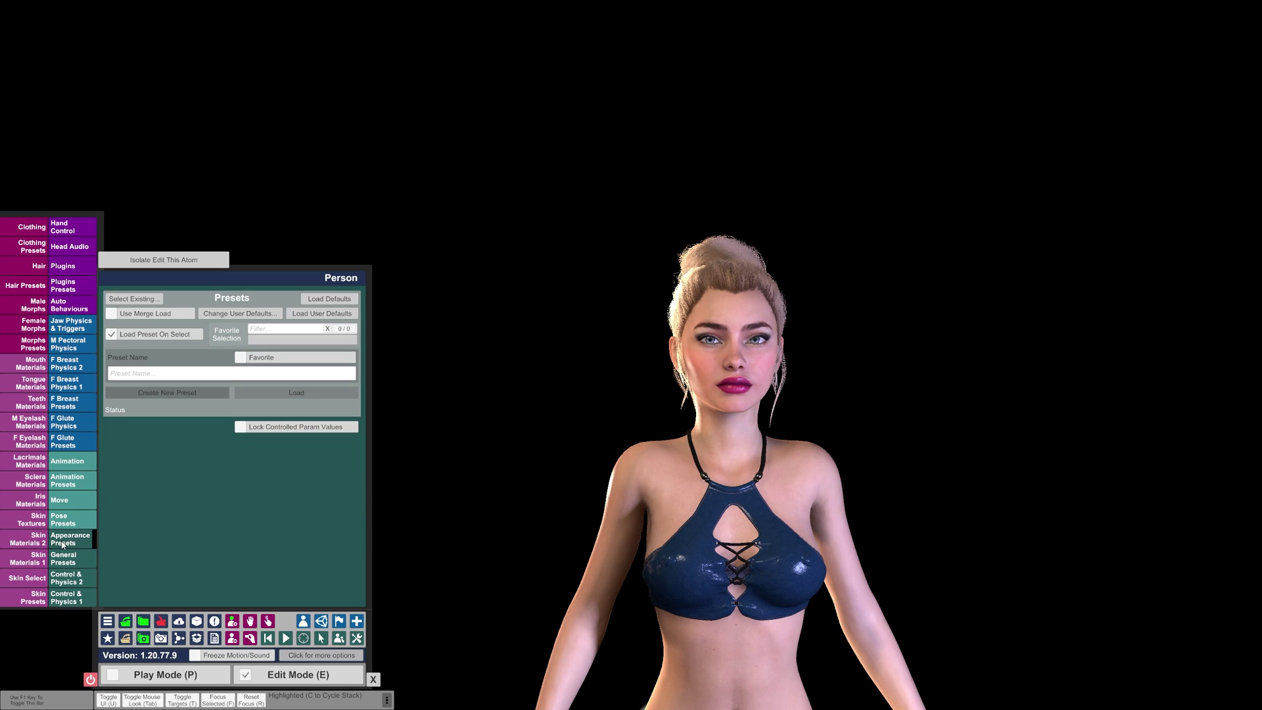
left_click(142, 299)
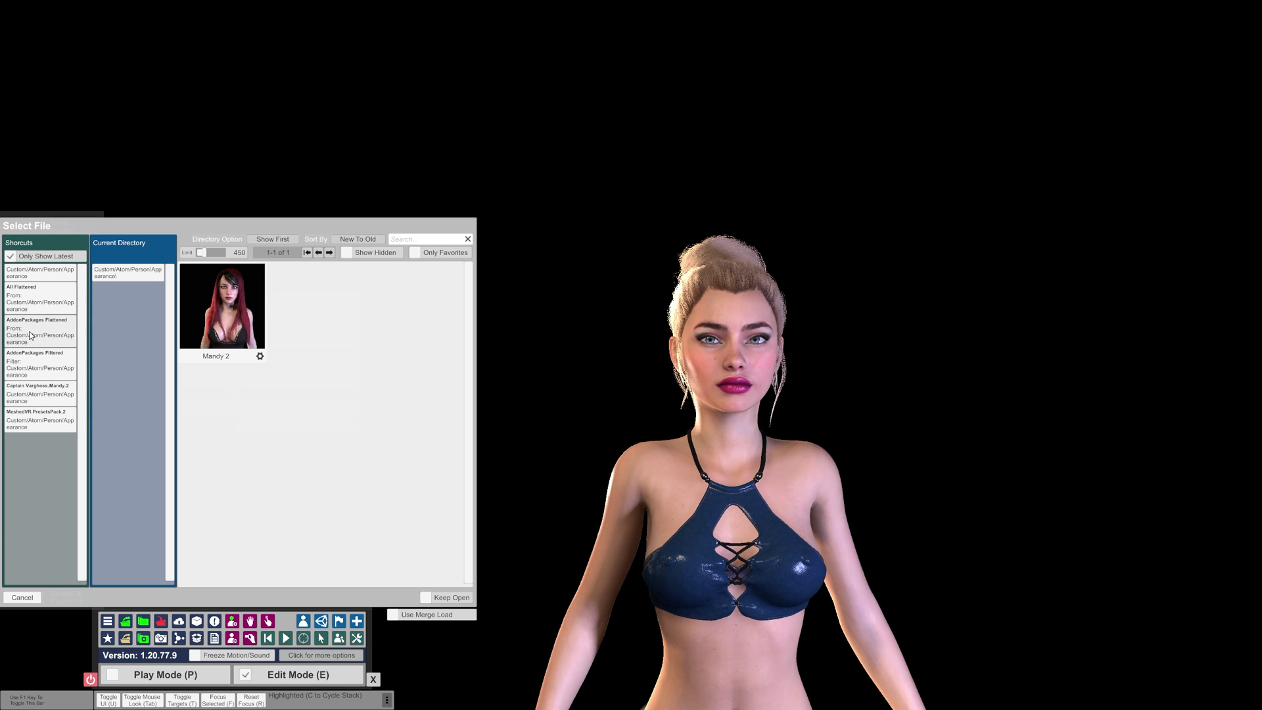
left_click(37, 393)
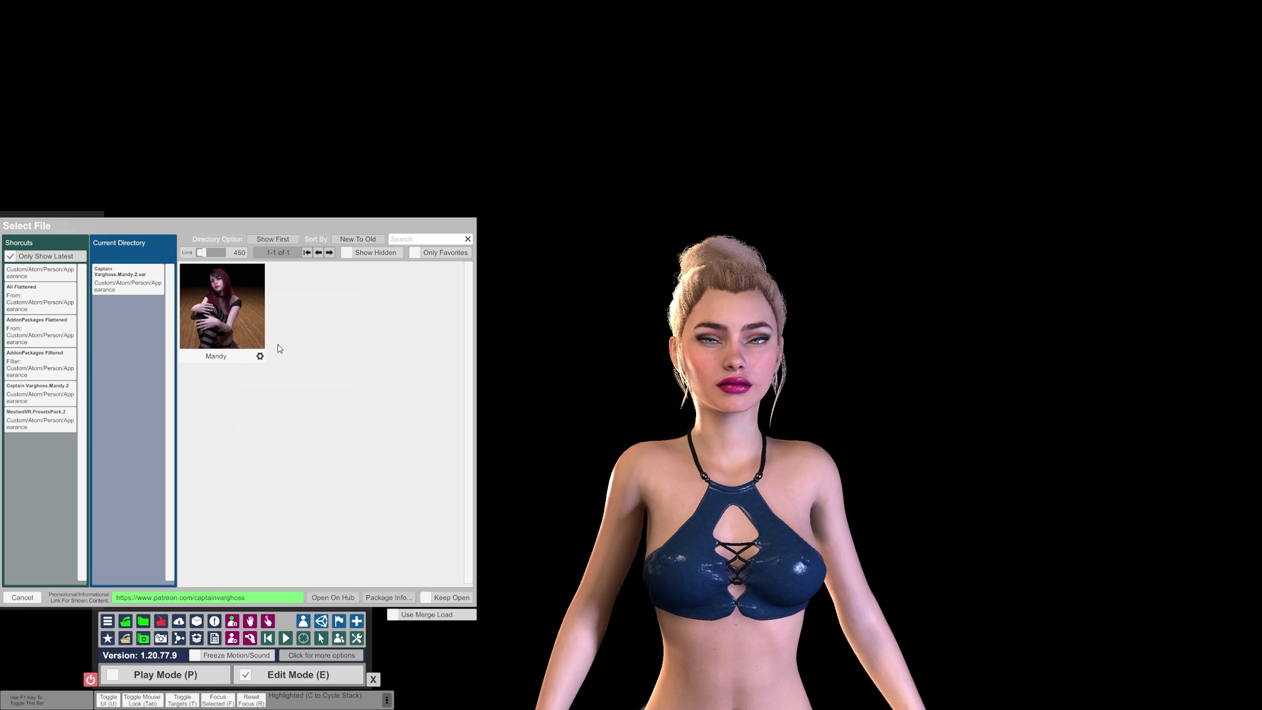
left_click(227, 317)
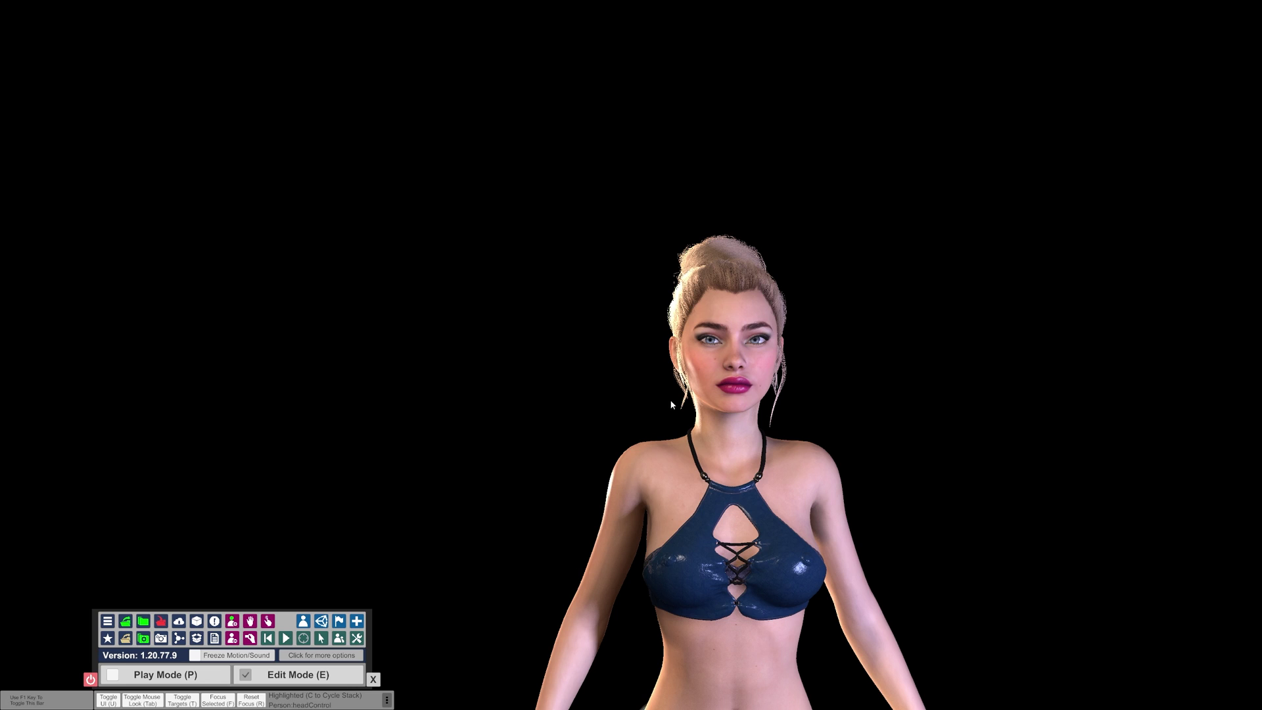
- Turn on the ClothingPresets lock in the Person's Preset Locks Overview
left_click(338, 639)
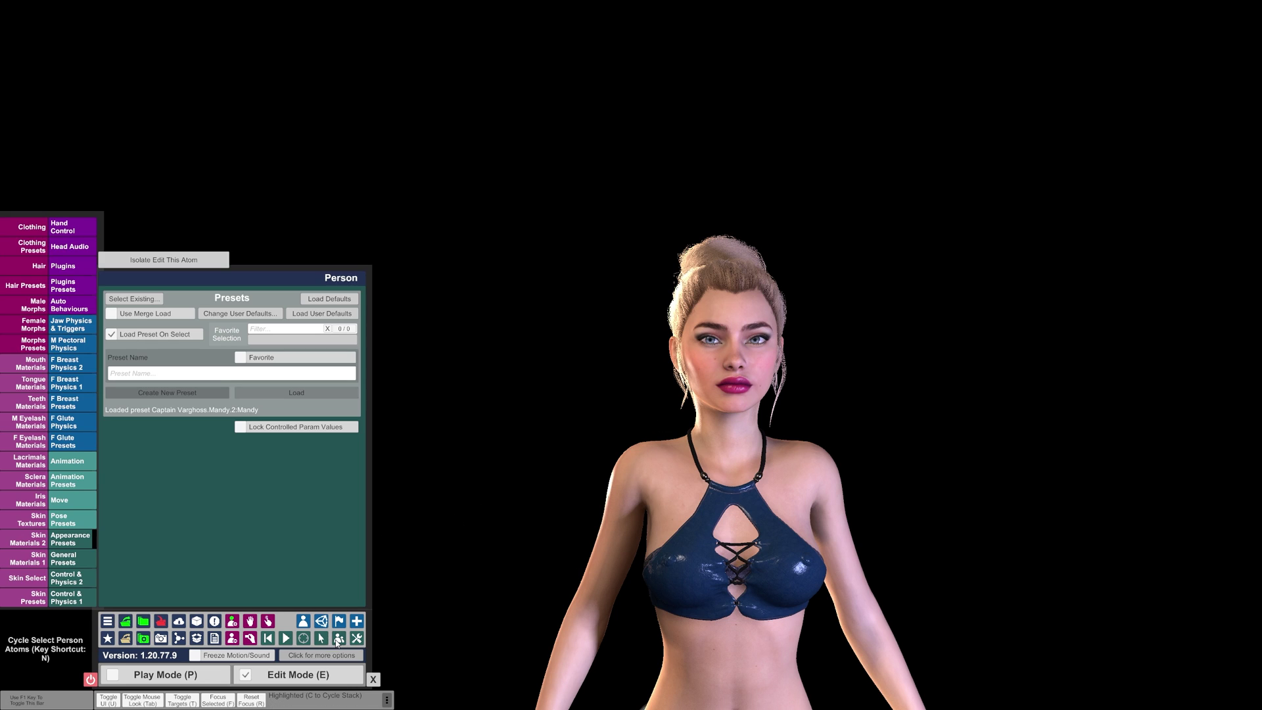
left_click(68, 600)
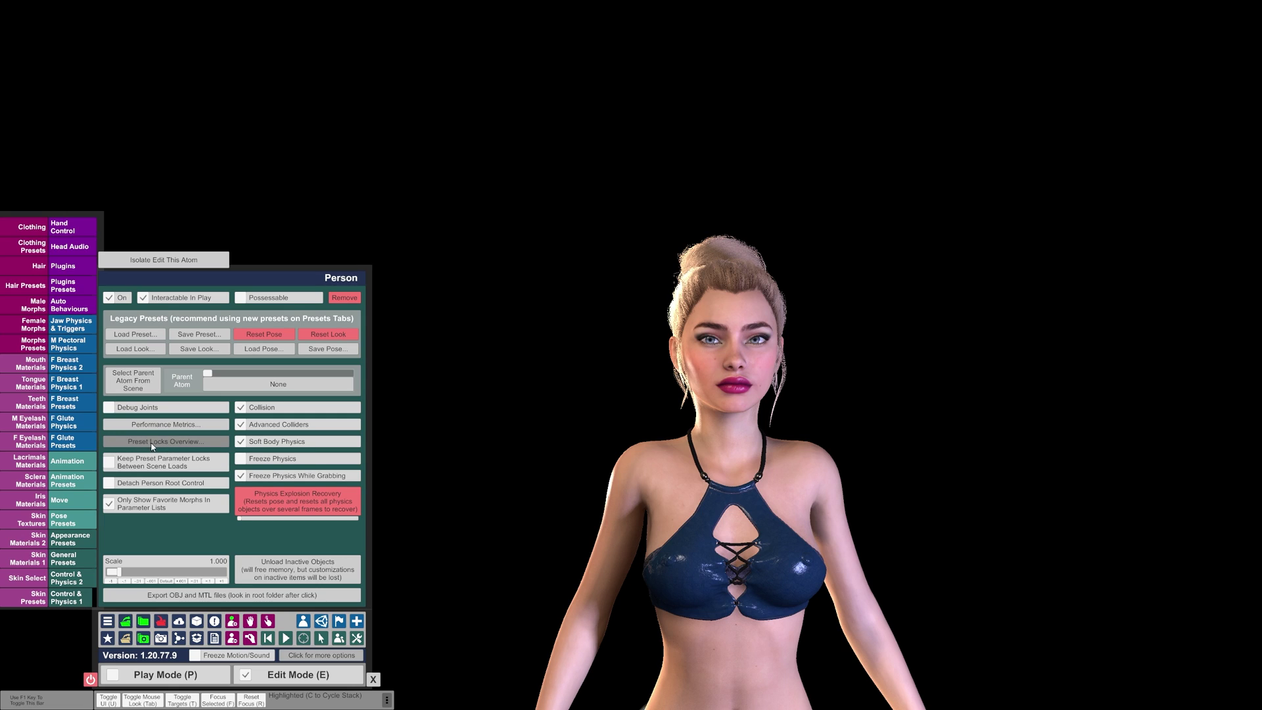
left_click(172, 445)
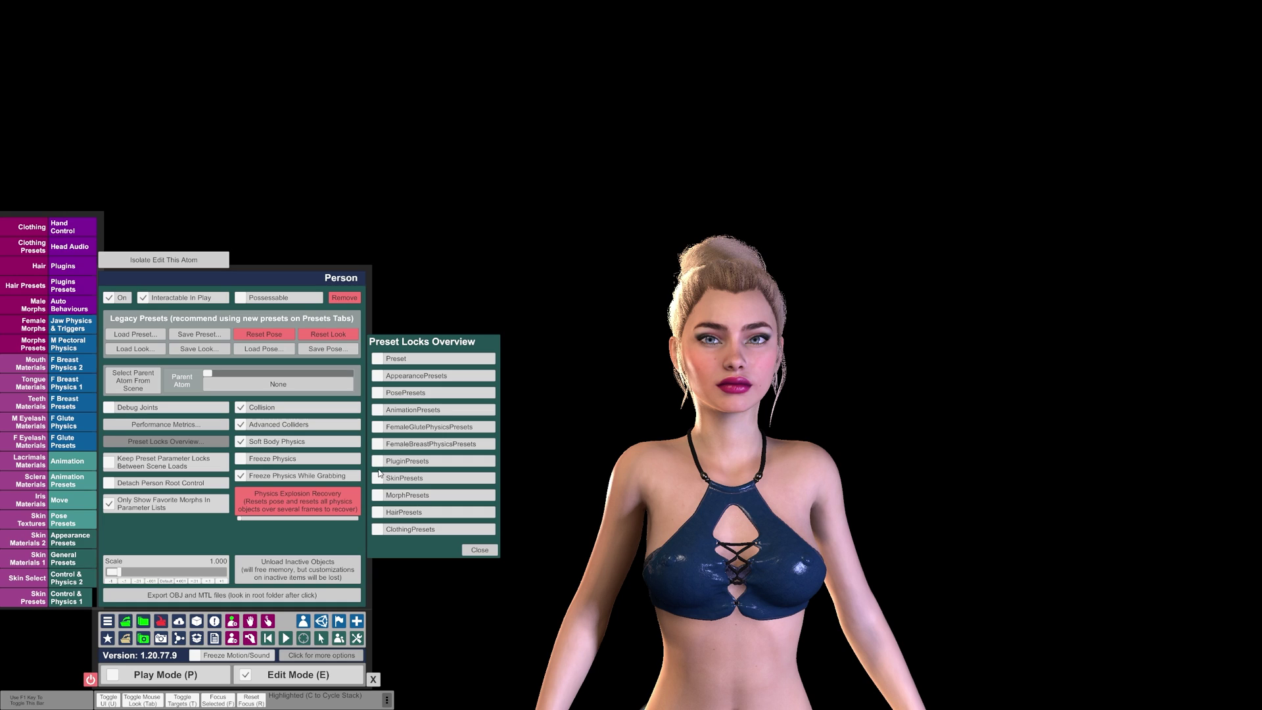
left_click(377, 529)
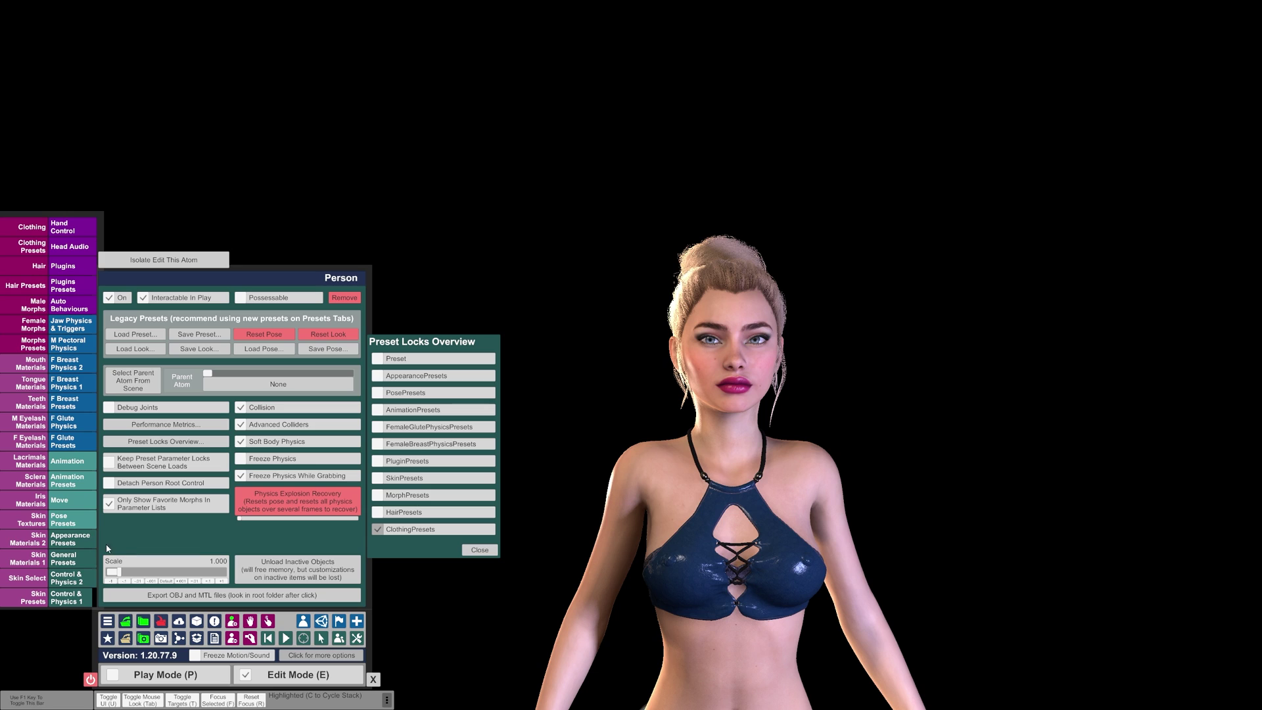
- Reapply the Mandy appearance preset so the model gets long red hair and keeps the blue top
left_click(75, 539)
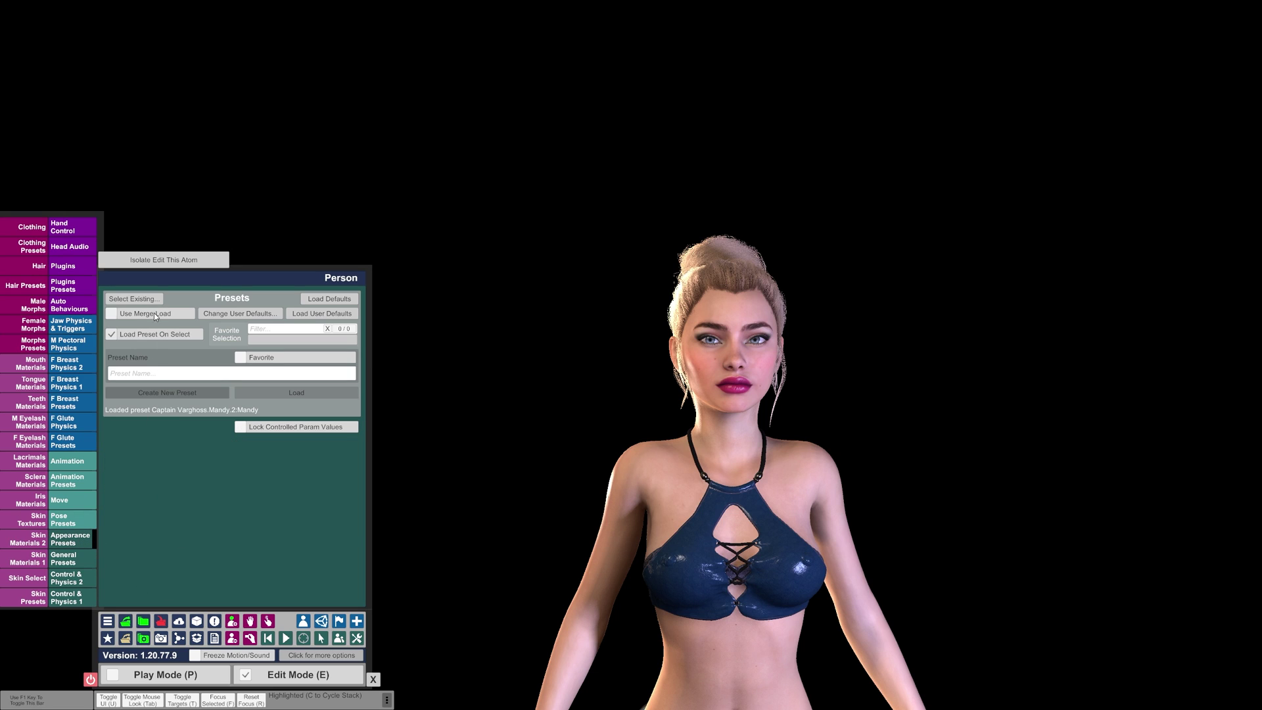
left_click(134, 299)
left_click(231, 307)
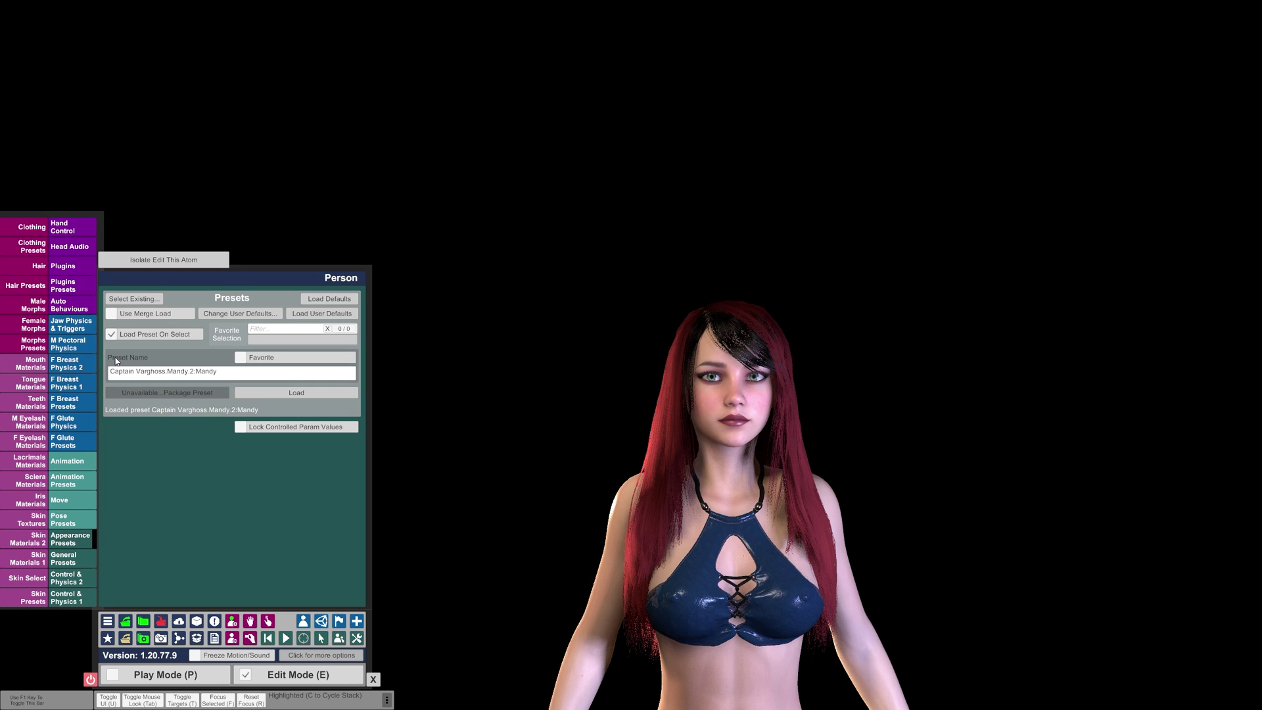
- Save the look as appearance preset 'Mandy default clothes' with a head close-up thumbnail
left_click(228, 372)
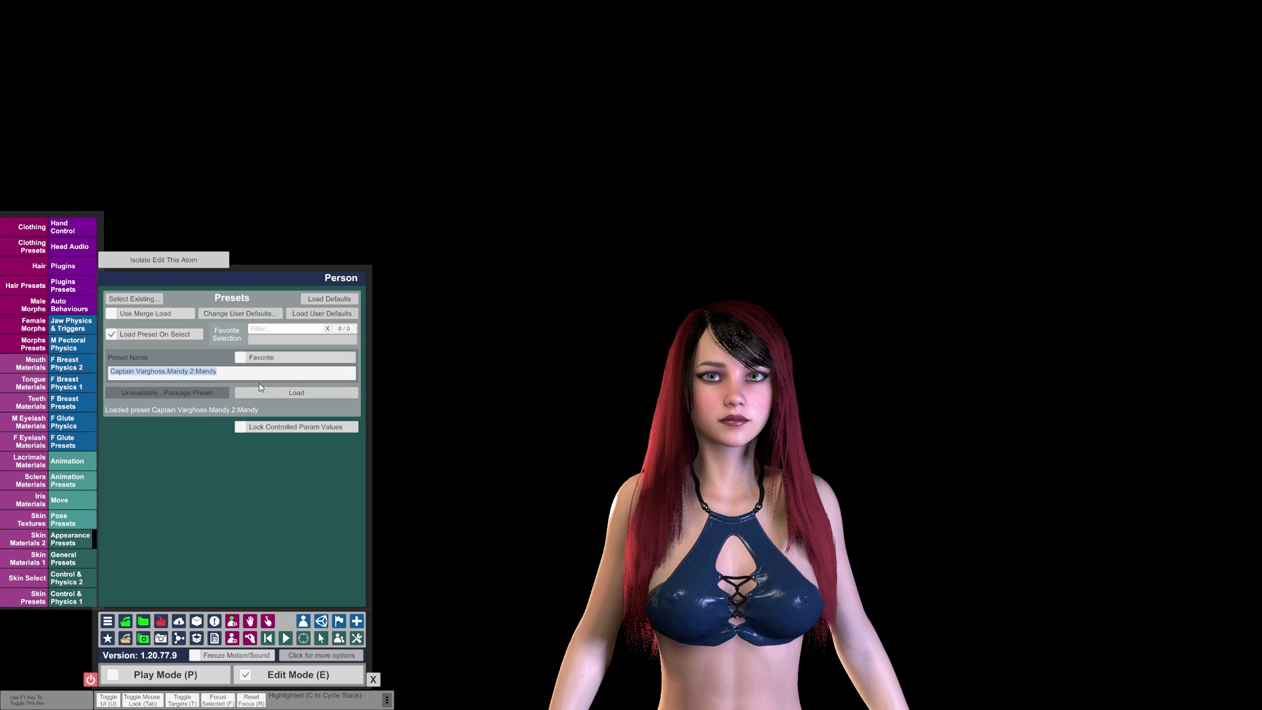
type("Mandy default clothes")
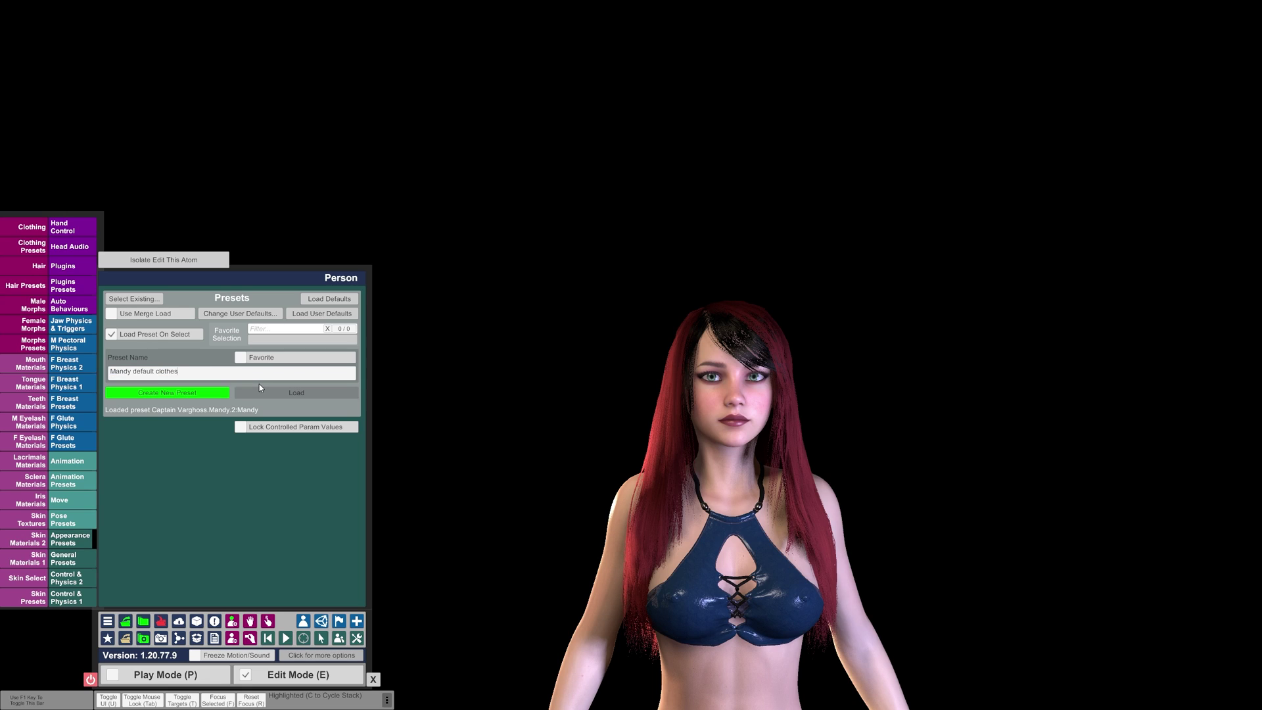
left_click(174, 394)
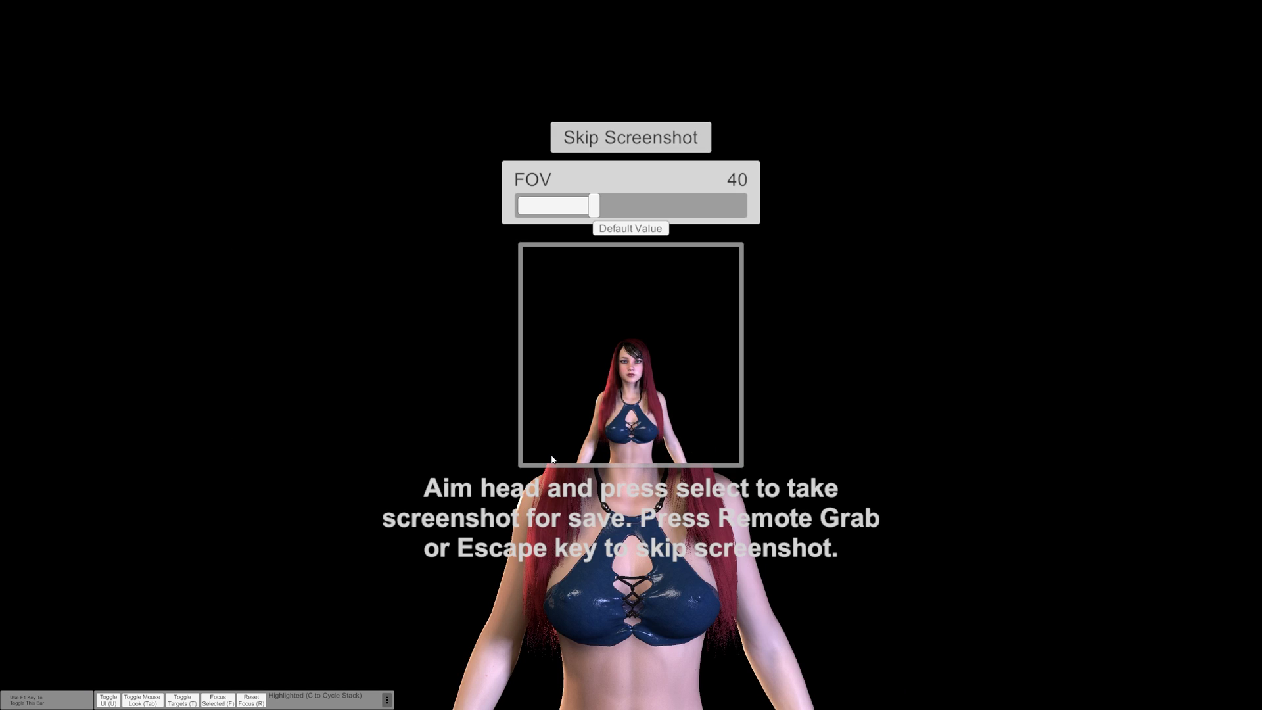
scroll(395, 344, "up", 5)
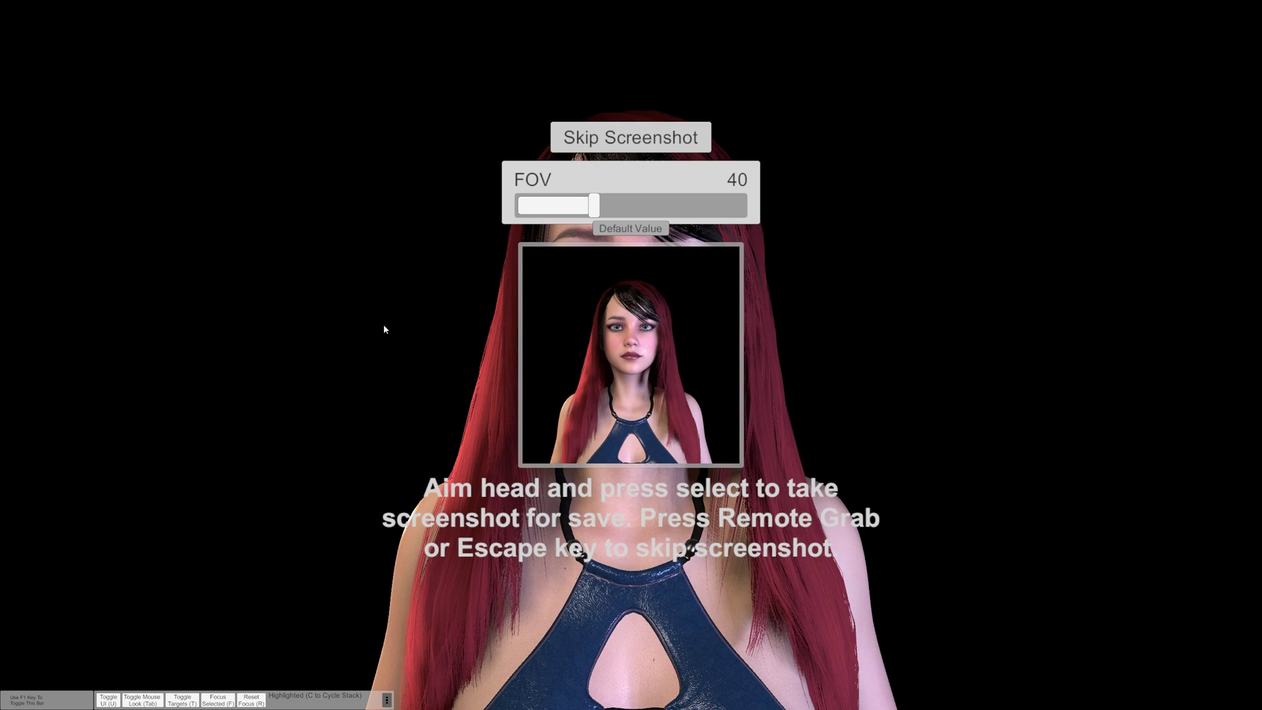
left_click(385, 326)
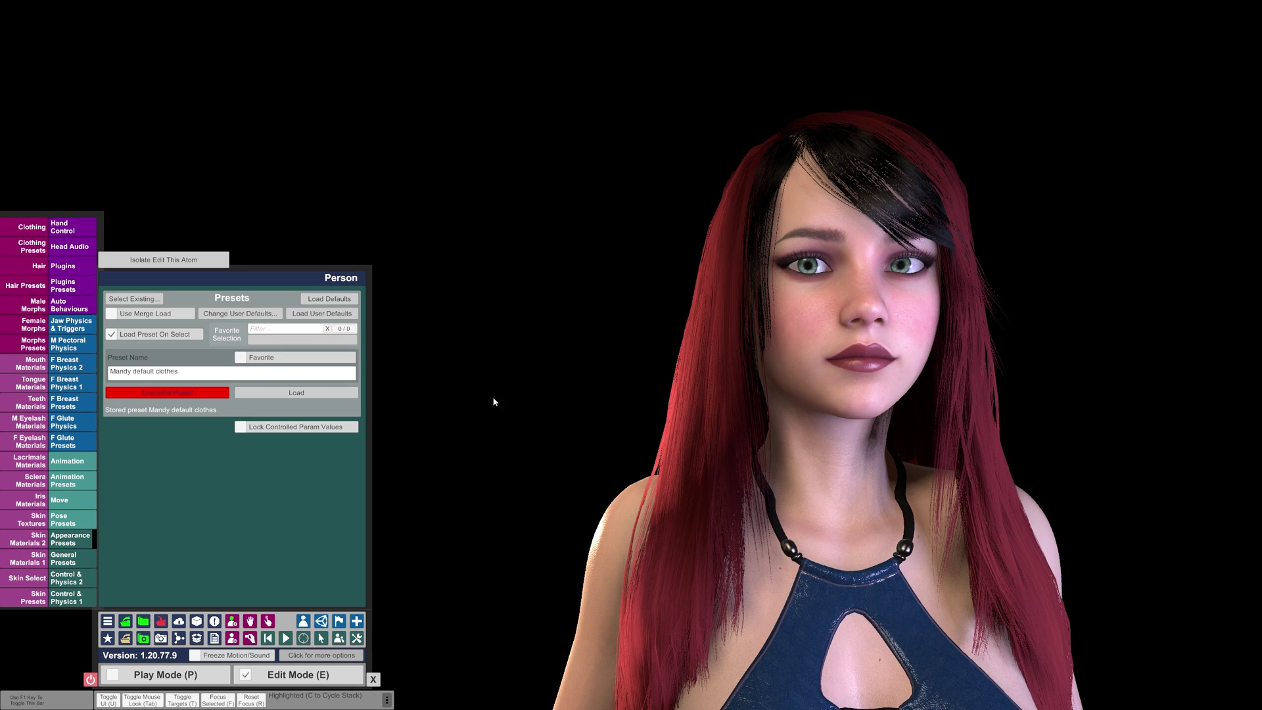
- Load the Mandy 2 preset from the Custom/Atom/Person/Appearance folder
left_click(76, 542)
left_click(142, 297)
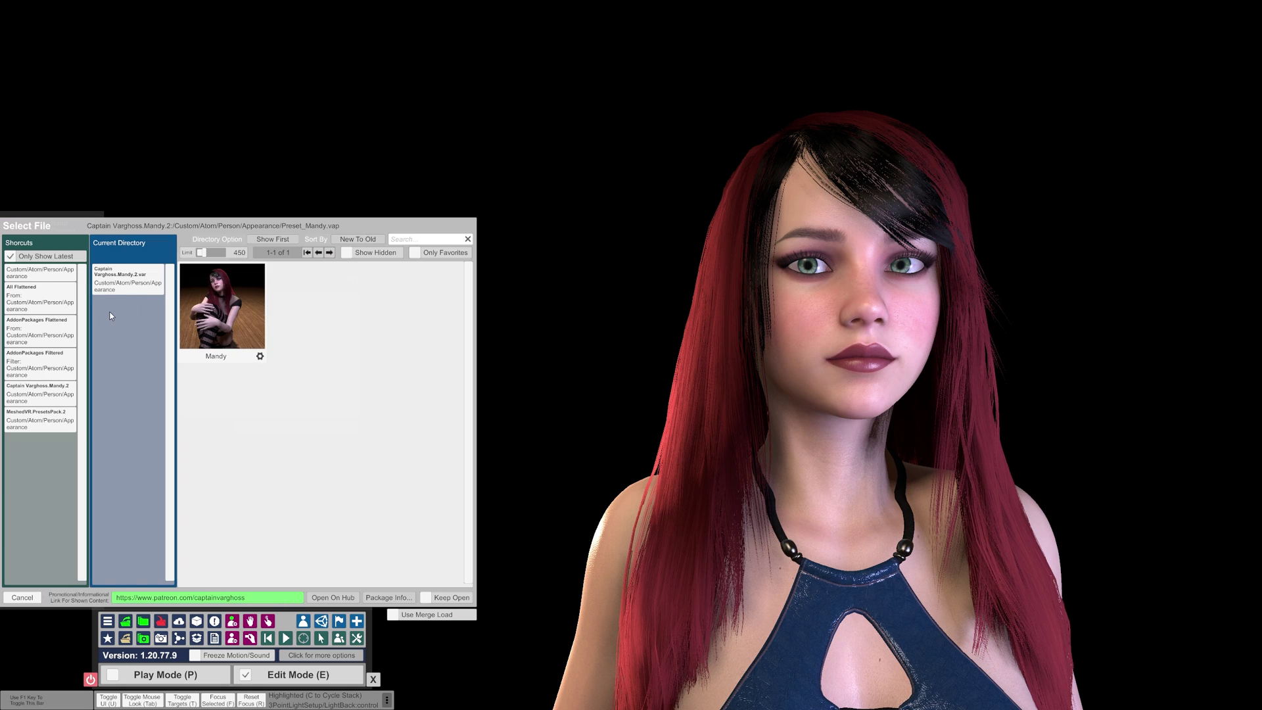
left_click(43, 274)
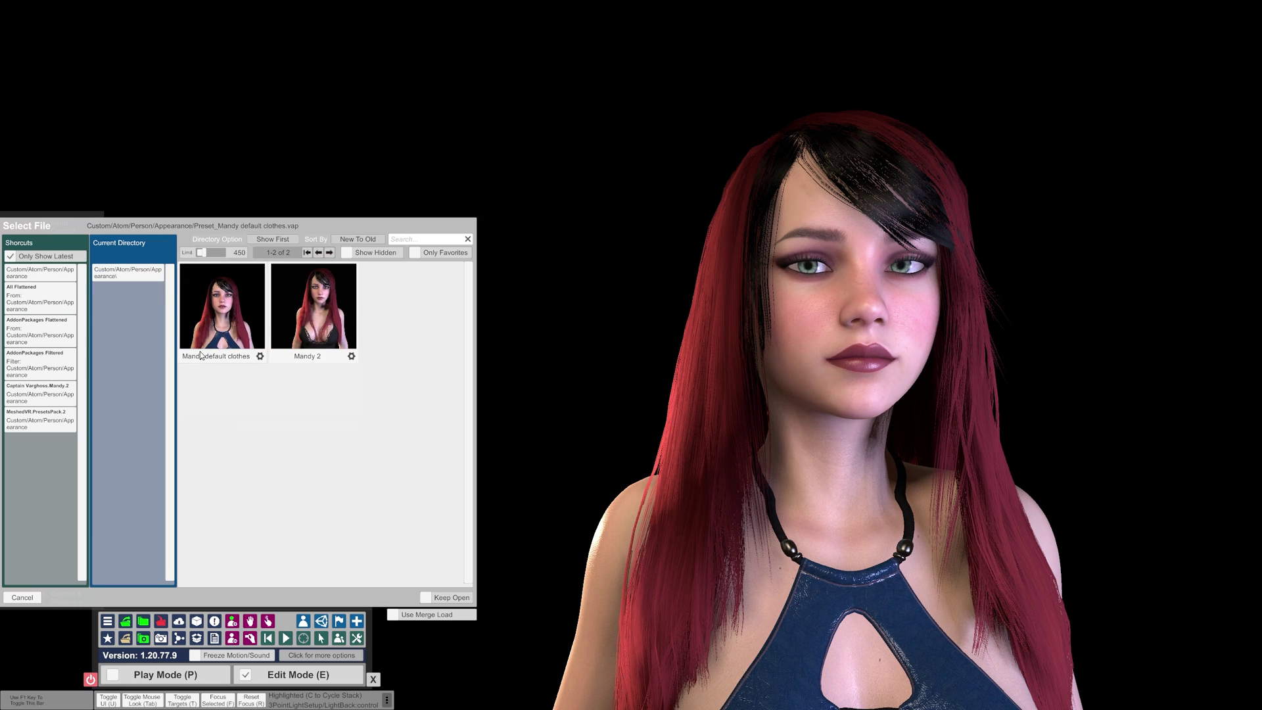
left_click(317, 314)
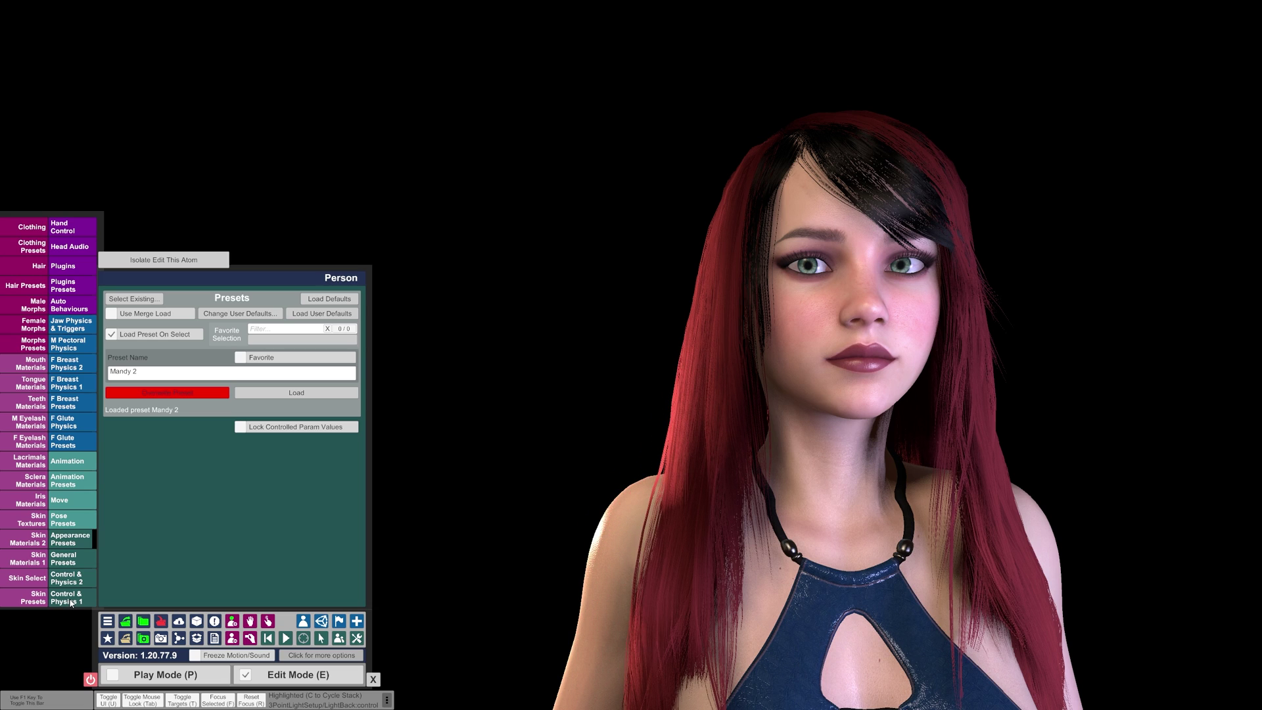
left_click(72, 603)
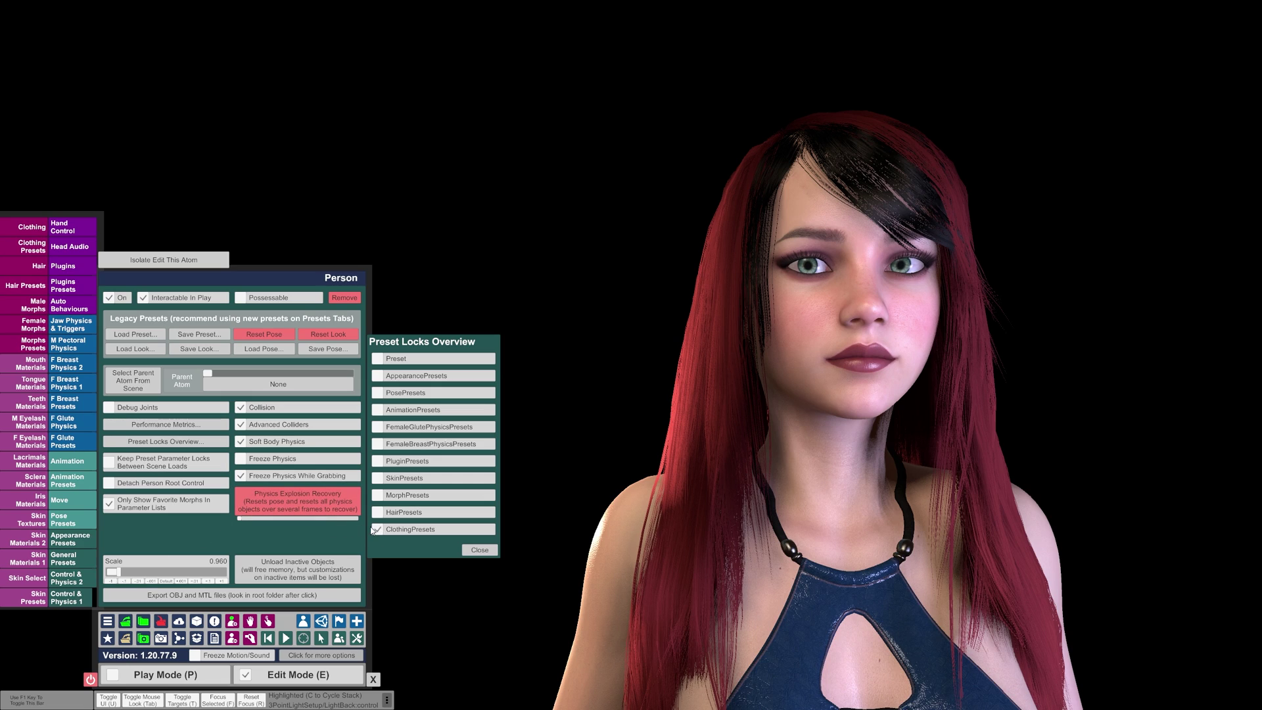
- Close the locks overview, reload Mandy 2, and zoom out to view the black lace outfit
left_click(479, 550)
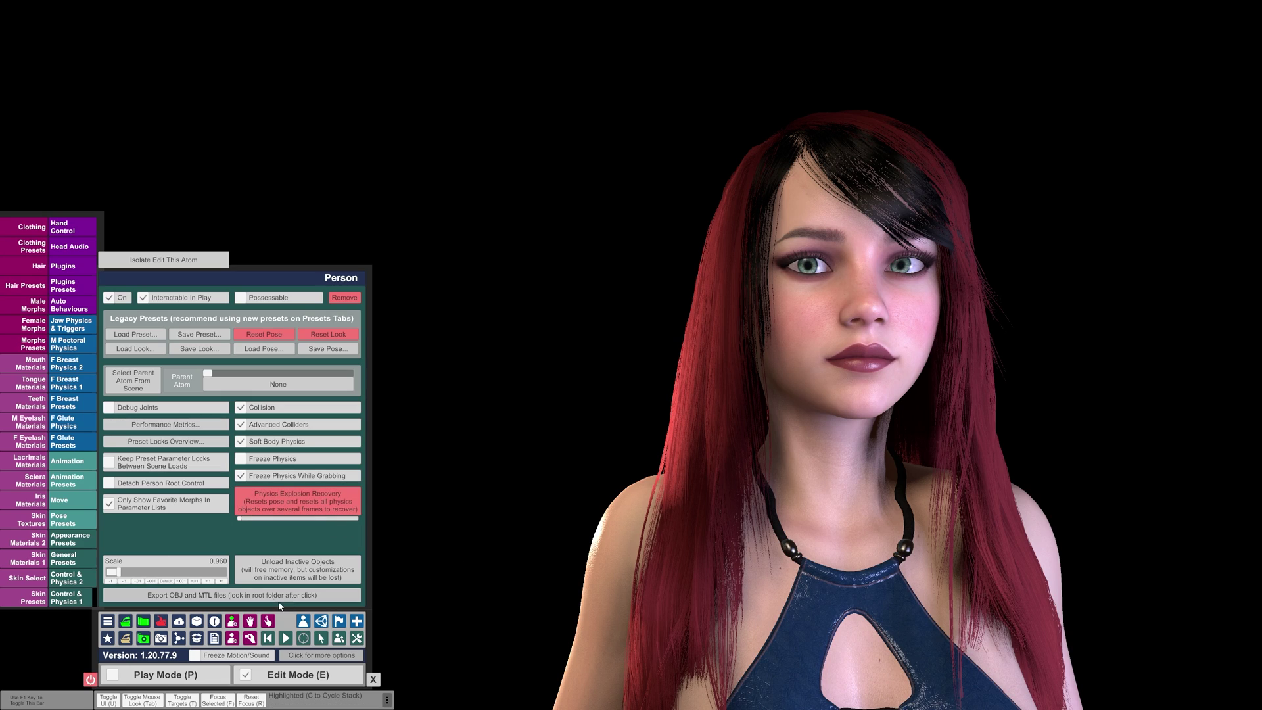
left_click(71, 539)
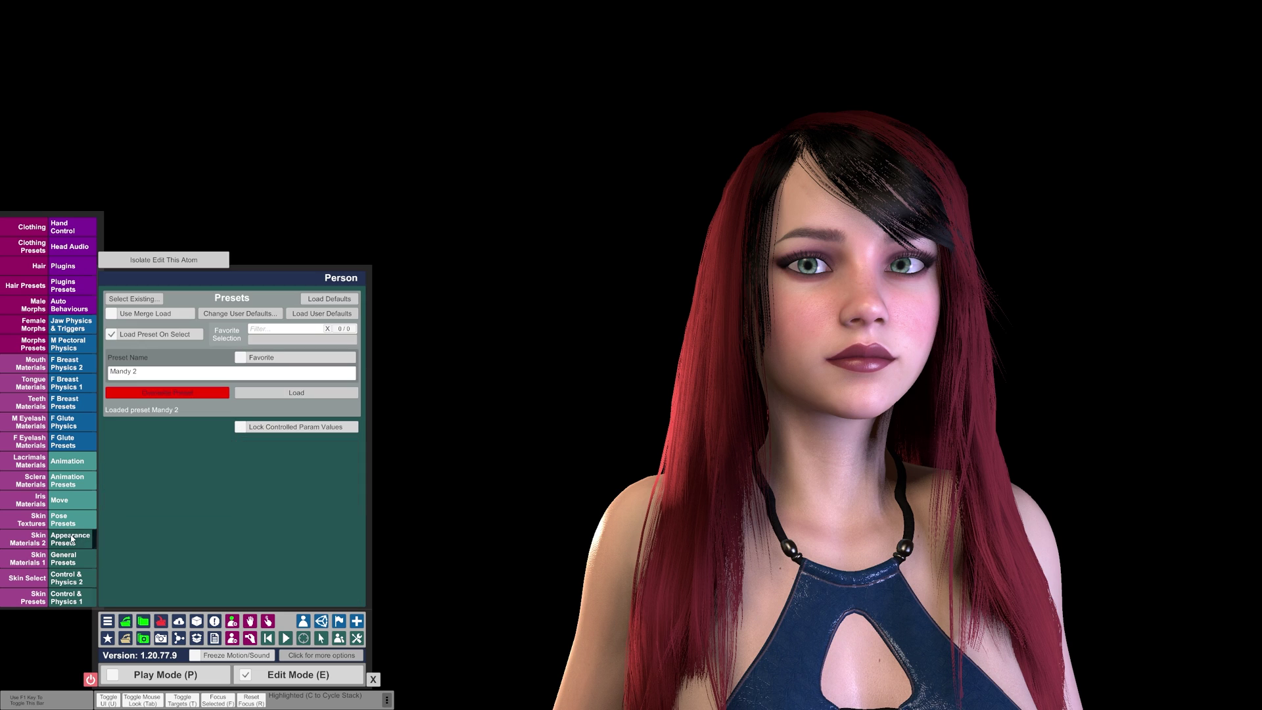
left_click(138, 298)
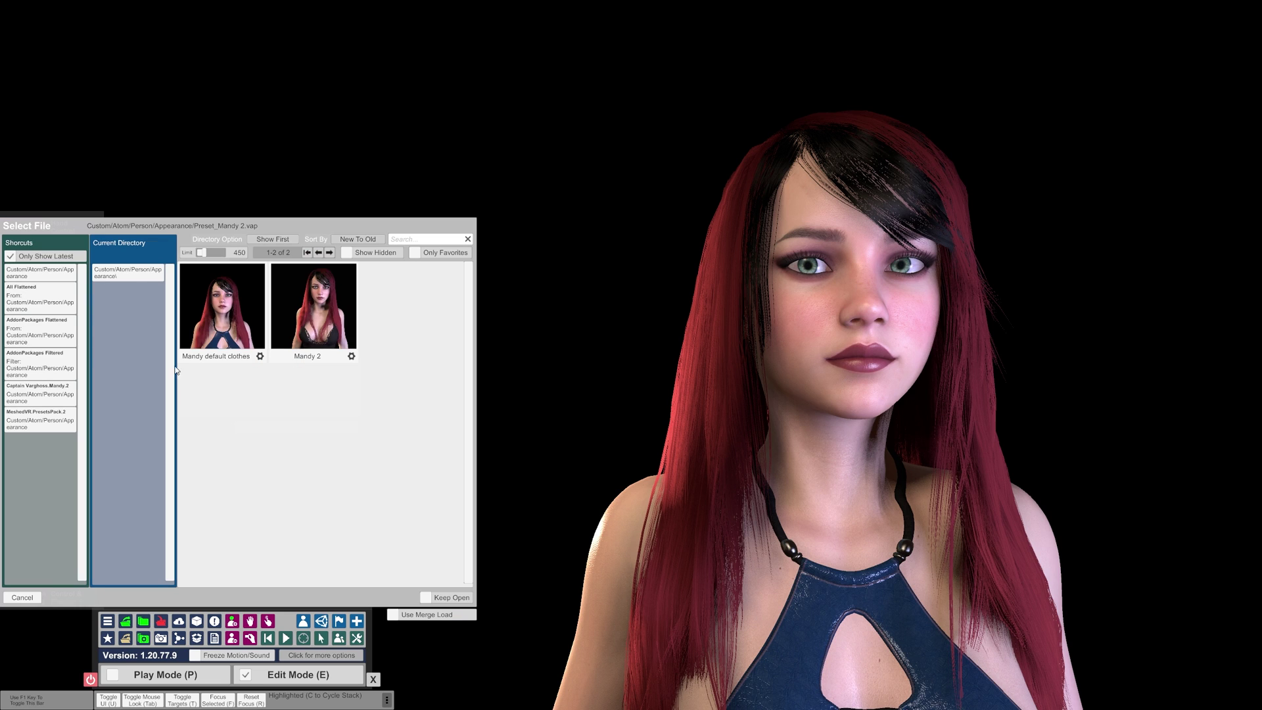
left_click(313, 322)
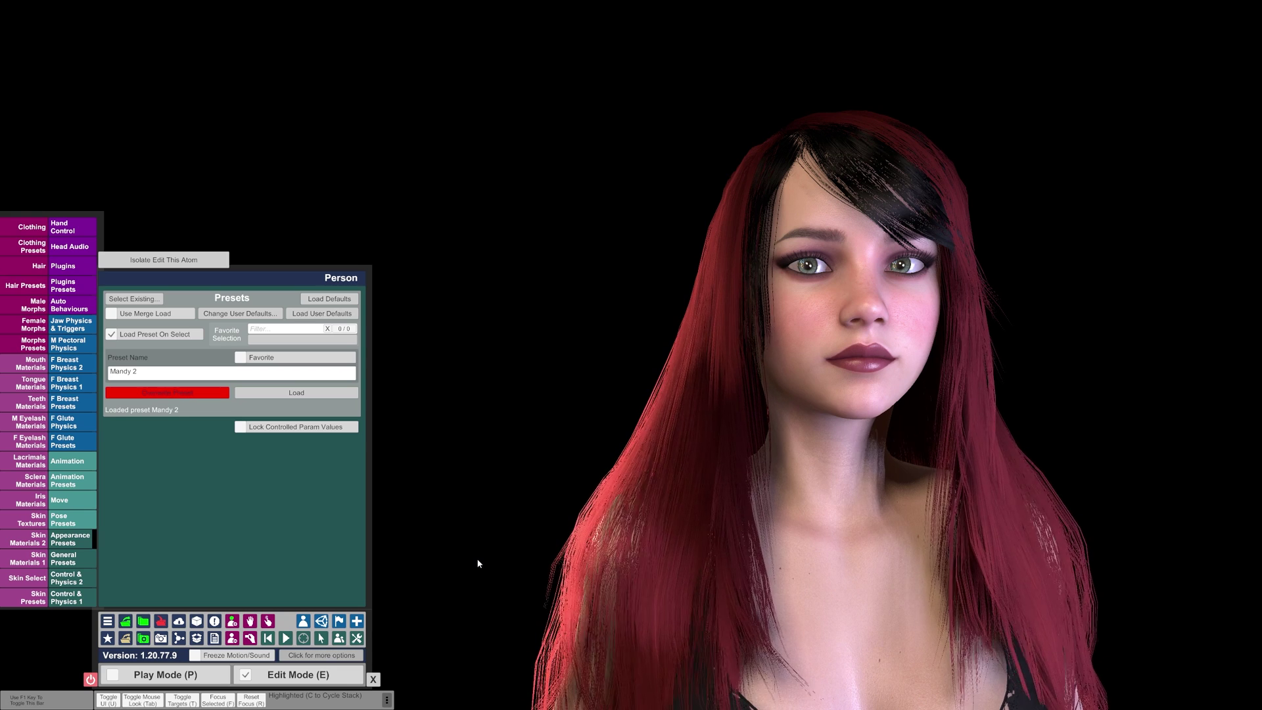
scroll(478, 606, "down", 5)
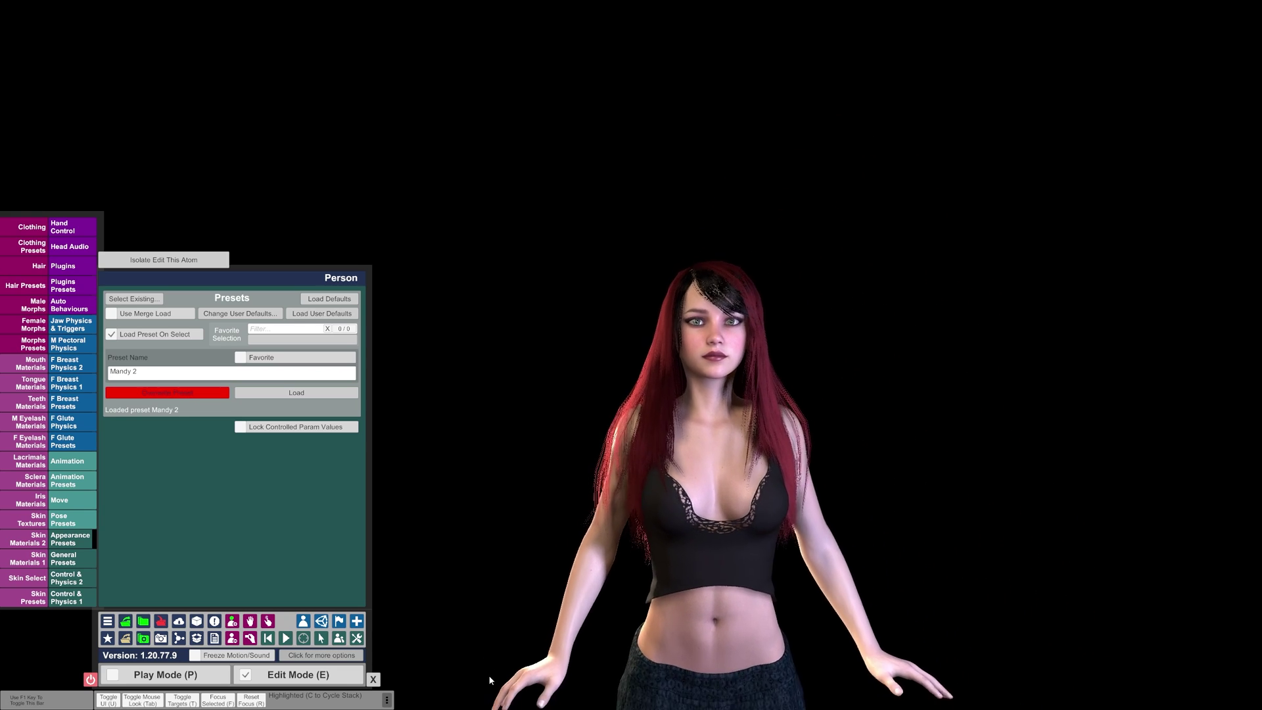
middle_click_drag(507, 531, 501, 349)
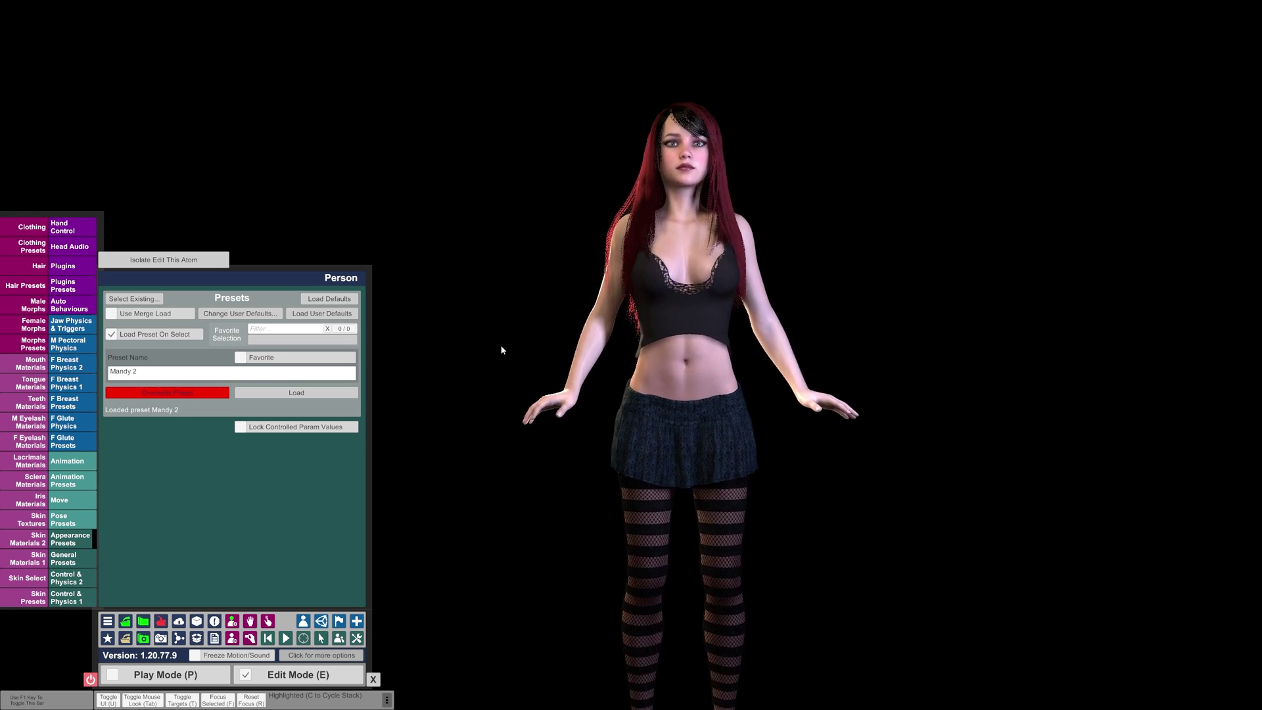
scroll(501, 349, "up", 5)
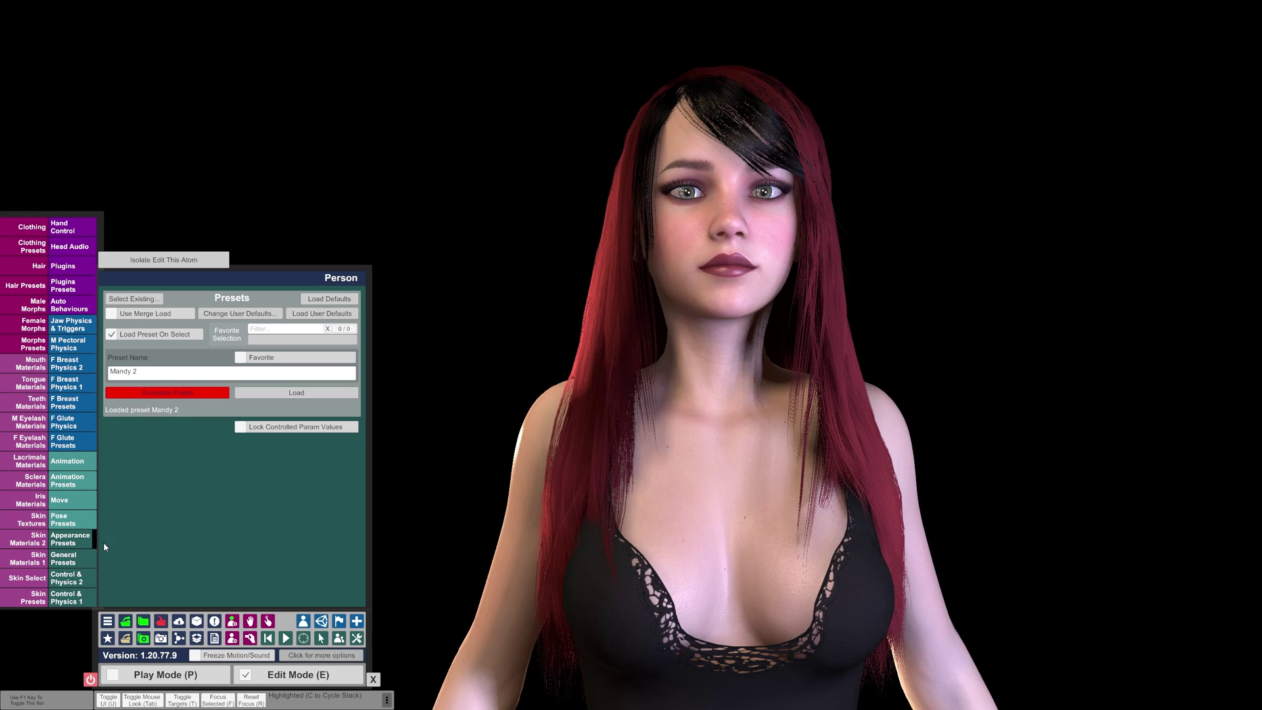
left_click(73, 601)
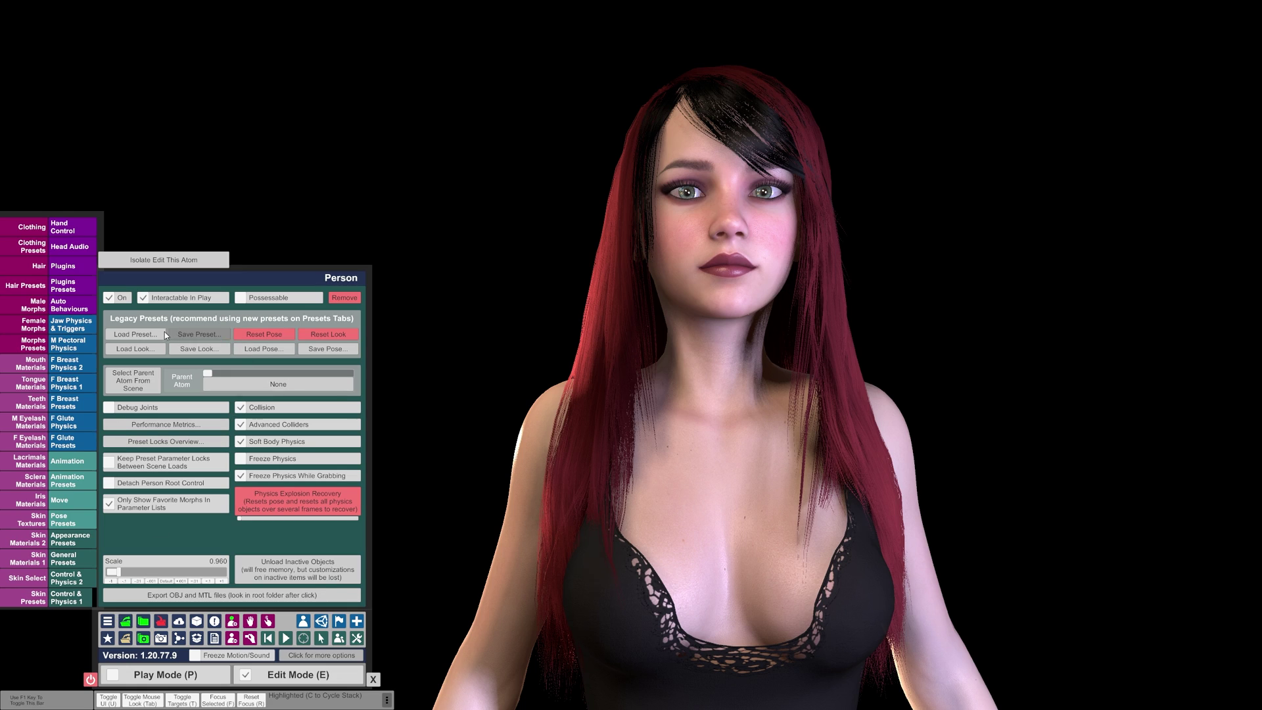